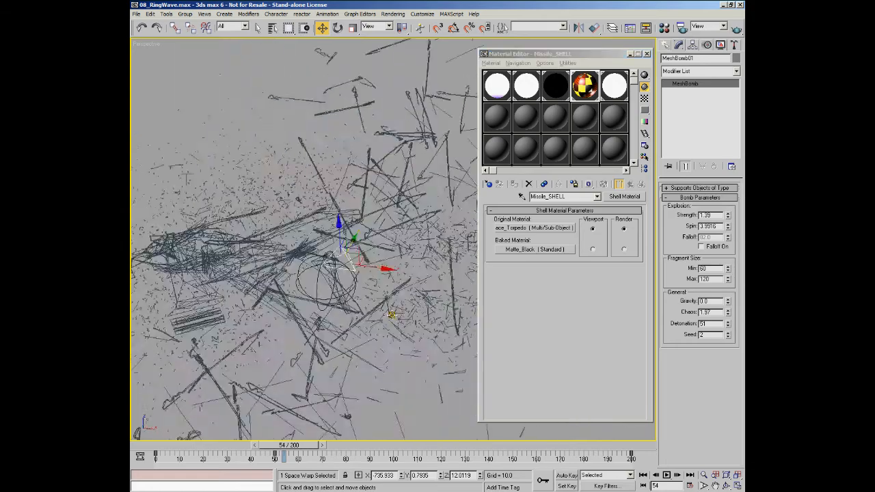
Inspect the Matte_Black baked material inside Missile_SHELL and return to the shell material's parameters
{"action": "scroll", "coordinate": [369, 304], "scroll_direction": "down", "scroll_amount": 4}
{"action": "scroll", "coordinate": [369, 303], "scroll_direction": "up", "scroll_amount": 2}
{"action": "scroll", "coordinate": [369, 303], "scroll_direction": "down", "scroll_amount": 2}
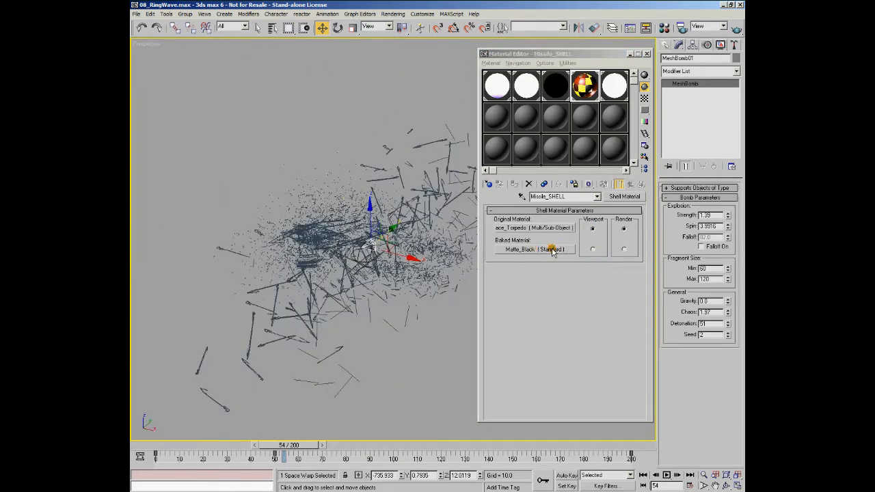
{"action": "left_click", "coordinate": [527, 251]}
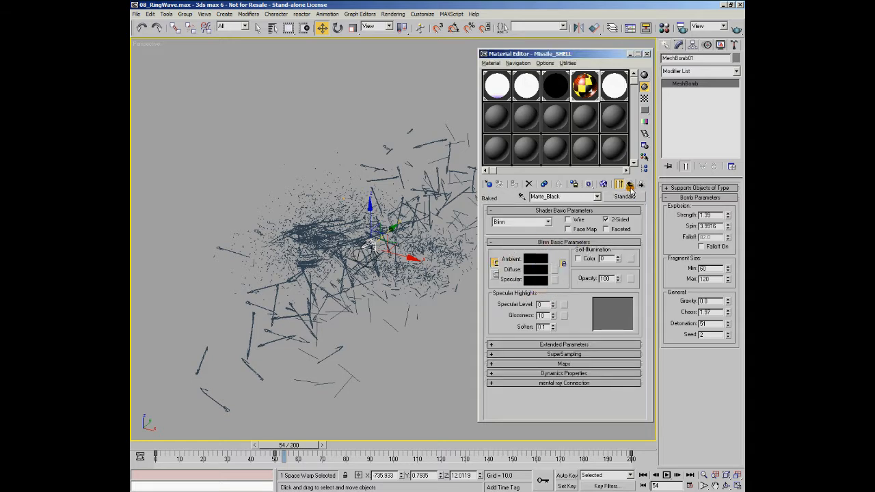
{"action": "left_click", "coordinate": [631, 186]}
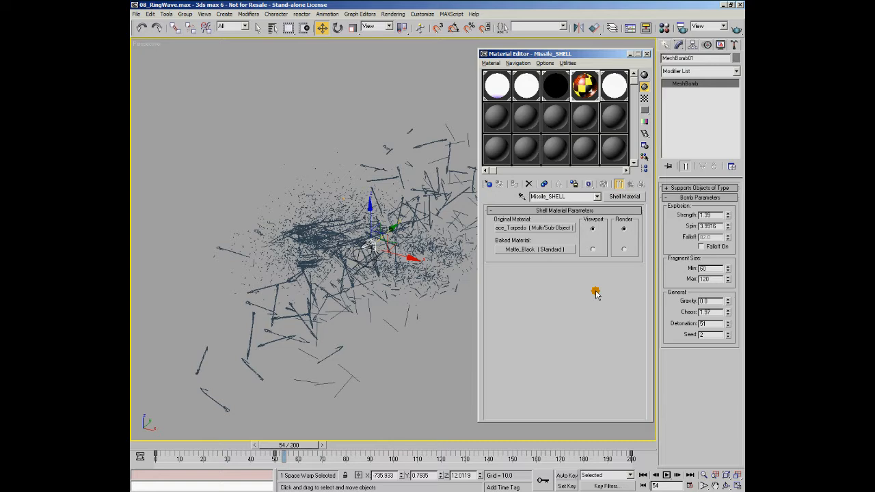
Switch Missile_SHELL between its baked and original materials for both viewport and render, ending on the original for both
{"action": "left_click", "coordinate": [592, 250]}
{"action": "left_click", "coordinate": [623, 251]}
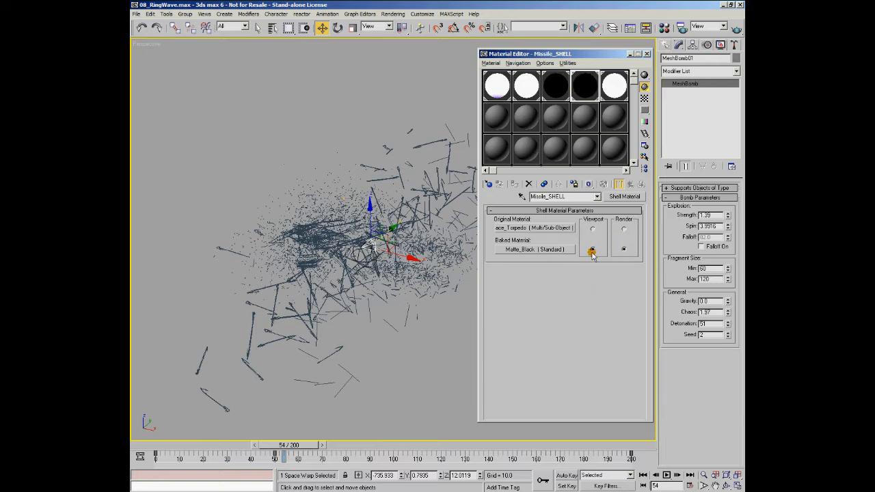
{"action": "left_click", "coordinate": [594, 228]}
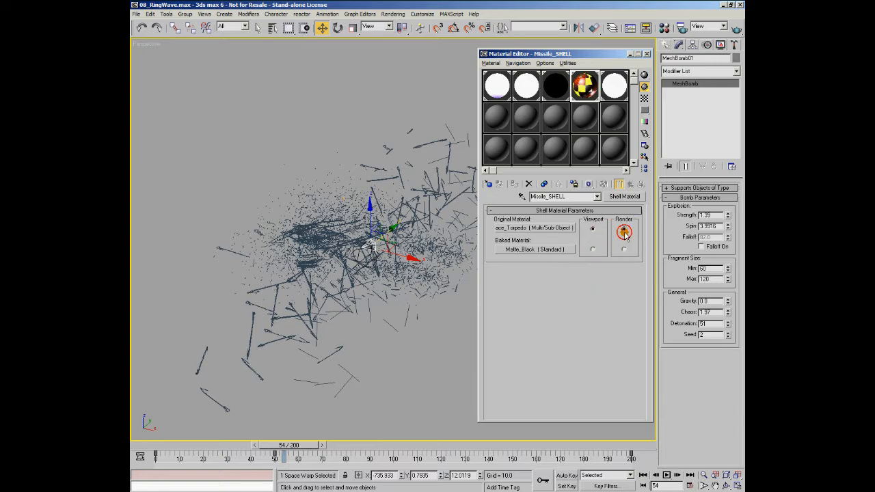
{"action": "left_click", "coordinate": [622, 232]}
{"action": "left_click", "coordinate": [624, 250]}
{"action": "left_click", "coordinate": [625, 234]}
{"action": "left_click", "coordinate": [624, 250]}
{"action": "left_click", "coordinate": [624, 232]}
{"action": "left_click", "coordinate": [615, 252]}
{"action": "left_click", "coordinate": [593, 230]}
{"action": "left_click", "coordinate": [593, 250]}
{"action": "left_click", "coordinate": [593, 229]}
Set the SpaceFighter_SHELL material to use its original Space_Fighter material in both the viewport and the render
{"action": "left_click", "coordinate": [564, 92]}
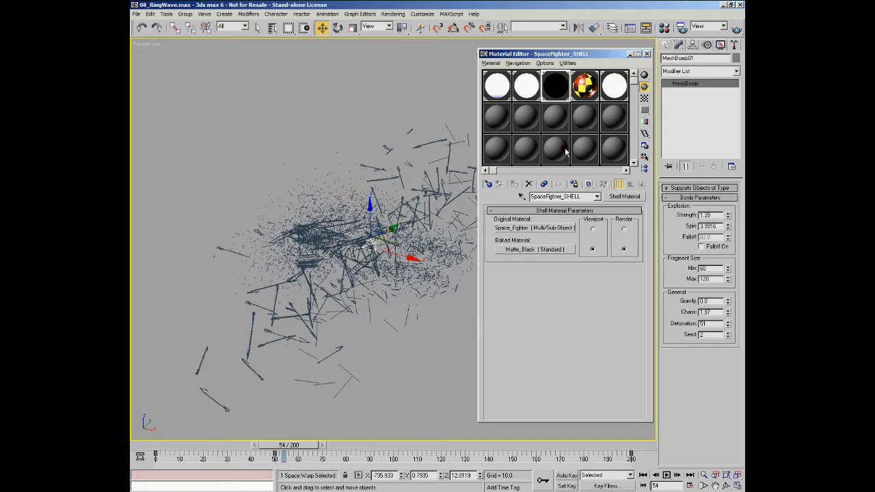
{"action": "left_click", "coordinate": [592, 229]}
{"action": "left_click", "coordinate": [624, 229]}
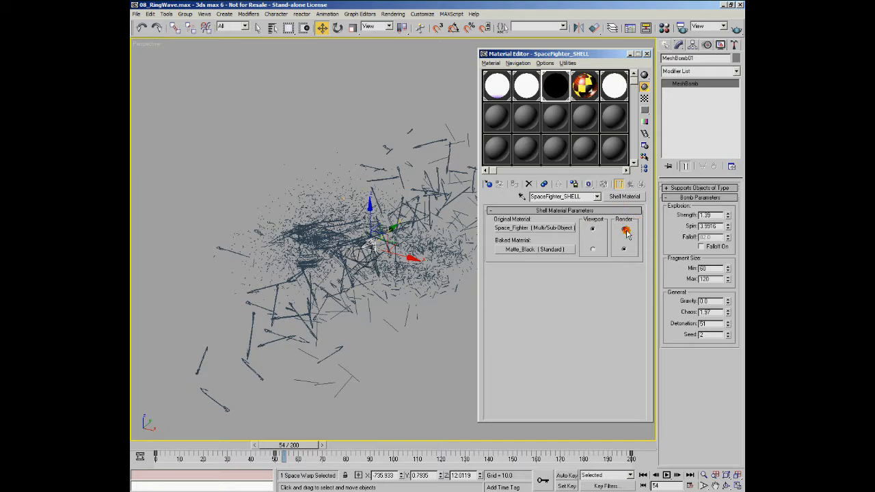
{"action": "left_click", "coordinate": [585, 86]}
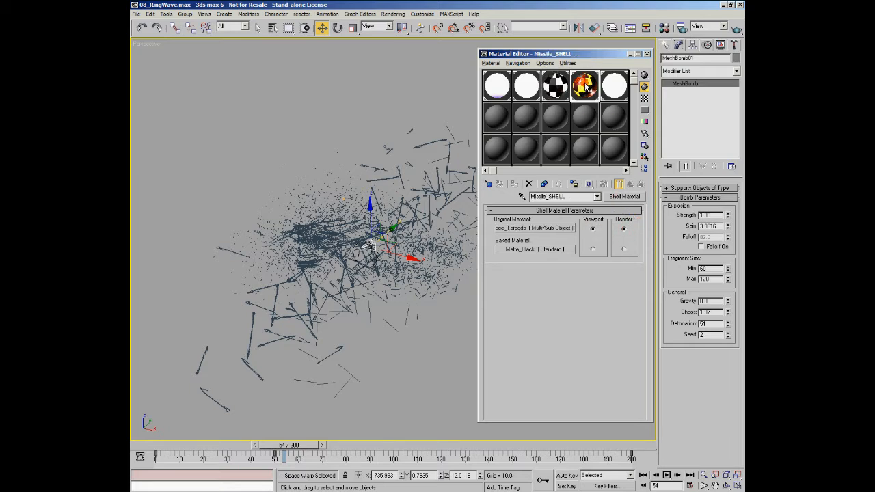
{"action": "left_click", "coordinate": [562, 86]}
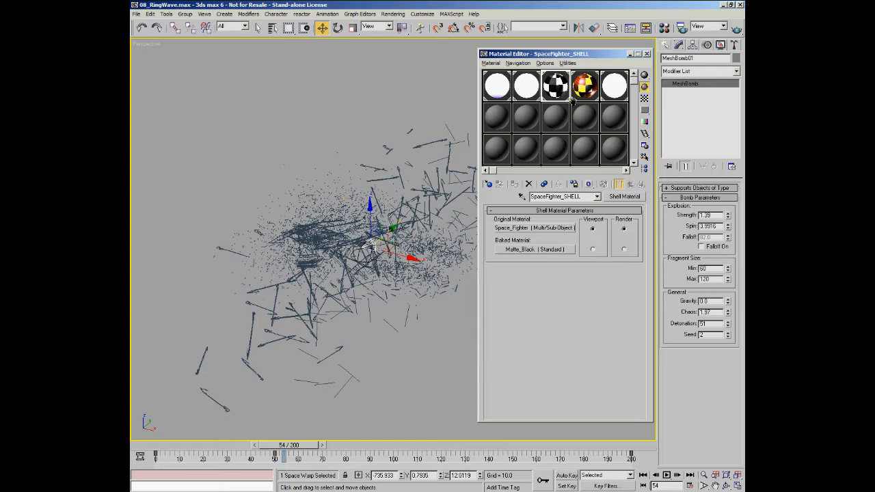
Examine the Space_Fighter sub-materials, including the body, the windows and the self-illuminated third one with its Noise map
{"action": "left_click", "coordinate": [556, 229]}
{"action": "left_click", "coordinate": [581, 258]}
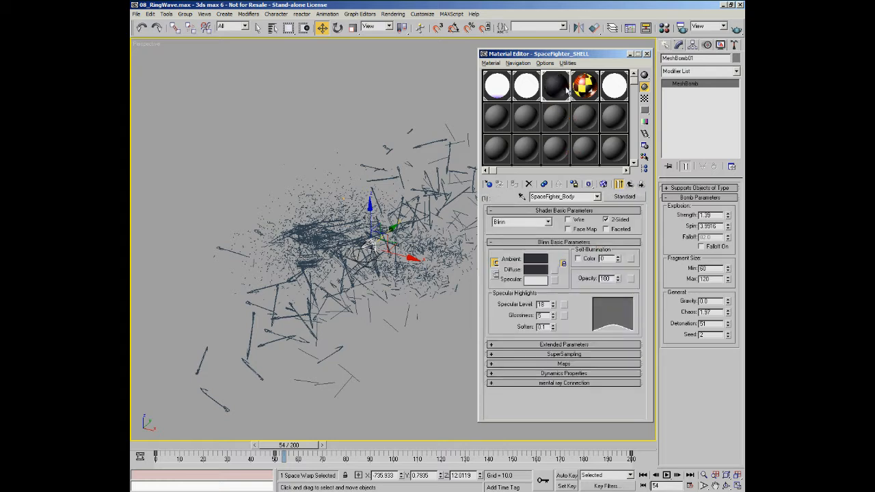
{"action": "left_click", "coordinate": [640, 189]}
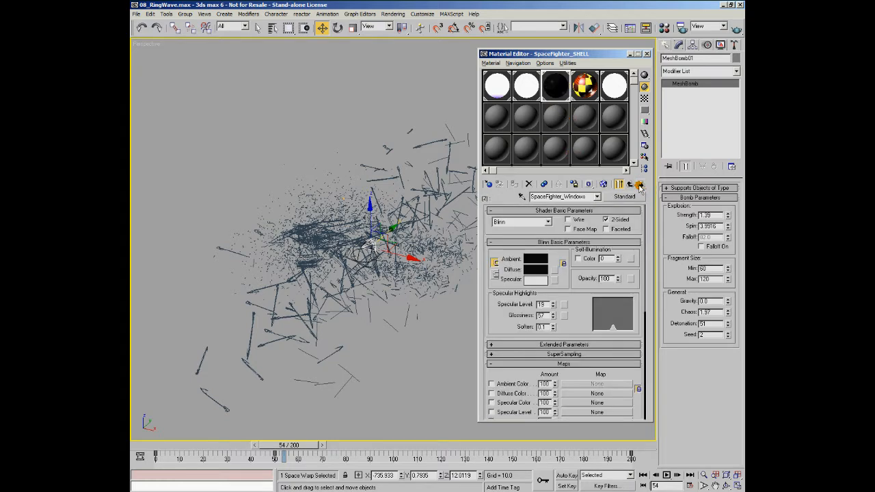
{"action": "left_click", "coordinate": [640, 189]}
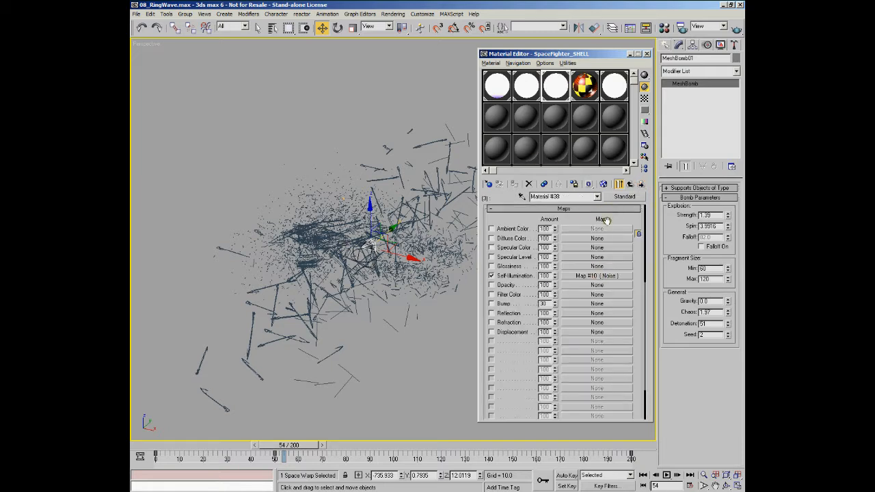
{"action": "left_click", "coordinate": [631, 185]}
{"action": "left_click", "coordinate": [631, 184]}
Examine the Particle Age map in the phosphors material's diffuse color
{"action": "left_click", "coordinate": [524, 88]}
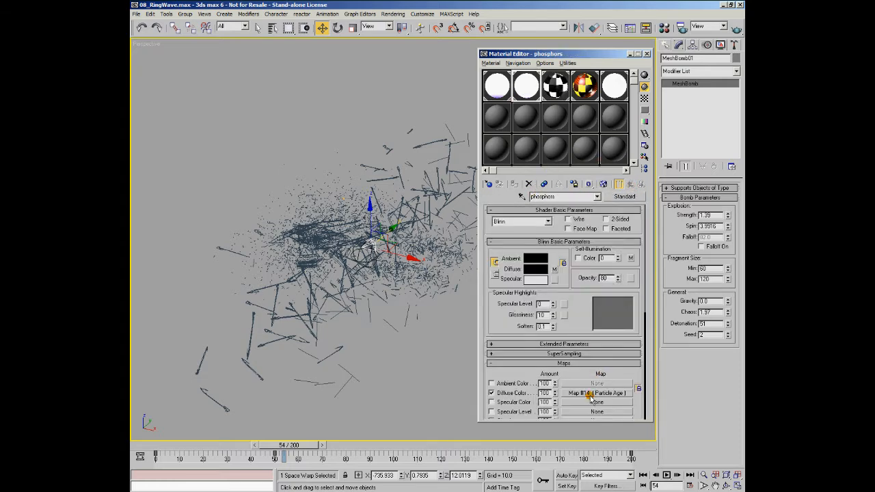
{"action": "left_click_drag", "start_coordinate": [579, 374], "coordinate": [588, 297]}
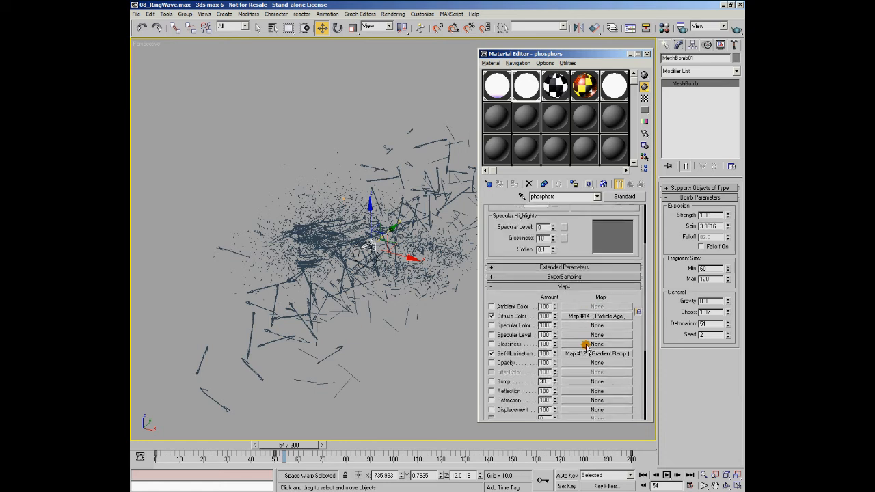
{"action": "left_click", "coordinate": [592, 316]}
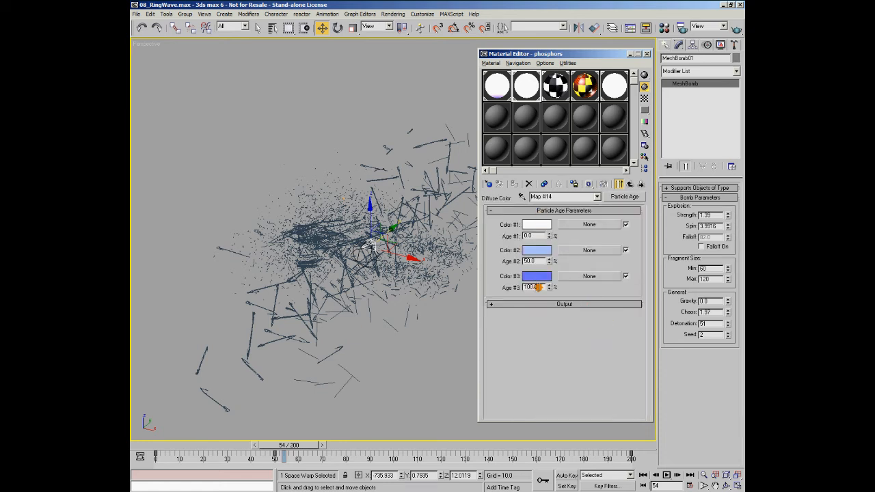
{"action": "left_click", "coordinate": [630, 185]}
Examine the phosphors material's self-illumination Gradient Ramp and the Particle Age map that serves as its source
{"action": "left_click", "coordinate": [602, 351]}
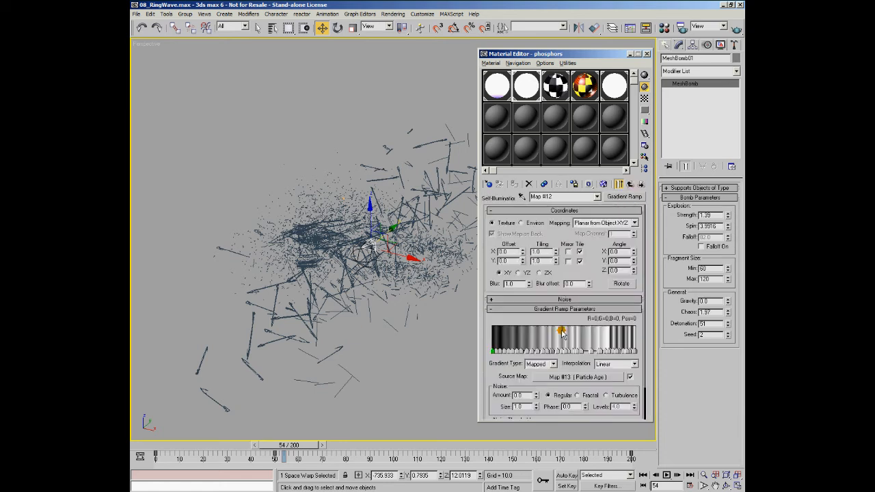
{"action": "left_click_drag", "start_coordinate": [585, 347], "coordinate": [484, 342]}
{"action": "left_click_drag", "start_coordinate": [635, 346], "coordinate": [596, 354]}
{"action": "left_click", "coordinate": [591, 377]}
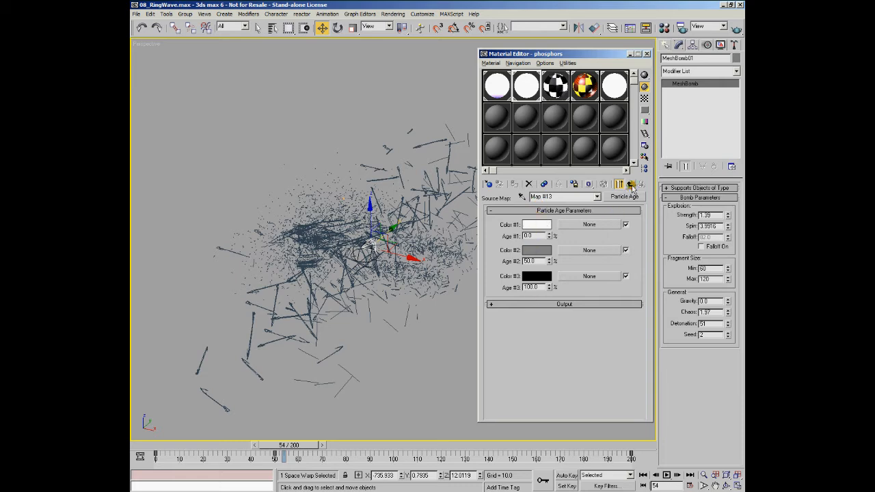
{"action": "left_click", "coordinate": [630, 186]}
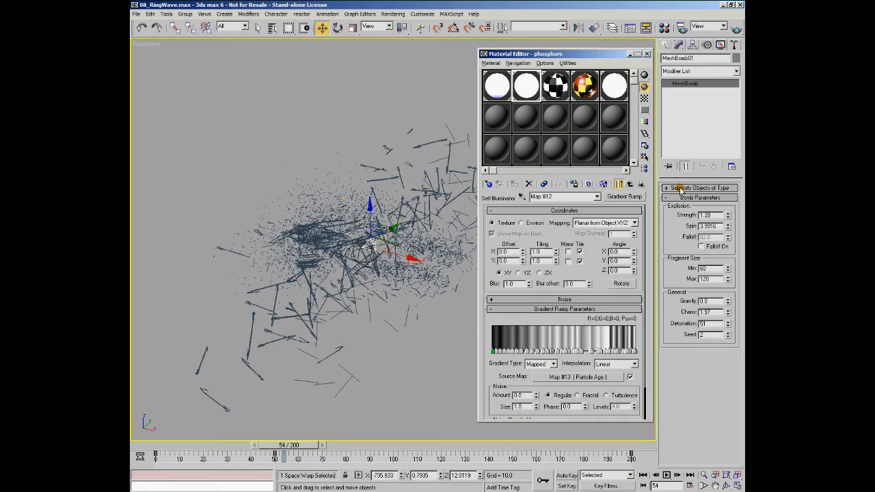
{"action": "left_click", "coordinate": [629, 185]}
Examine the RingWave material's self-illumination Gradient Ramp and close the Material Editor
{"action": "left_click", "coordinate": [504, 82]}
{"action": "left_click_drag", "start_coordinate": [586, 326], "coordinate": [586, 226]}
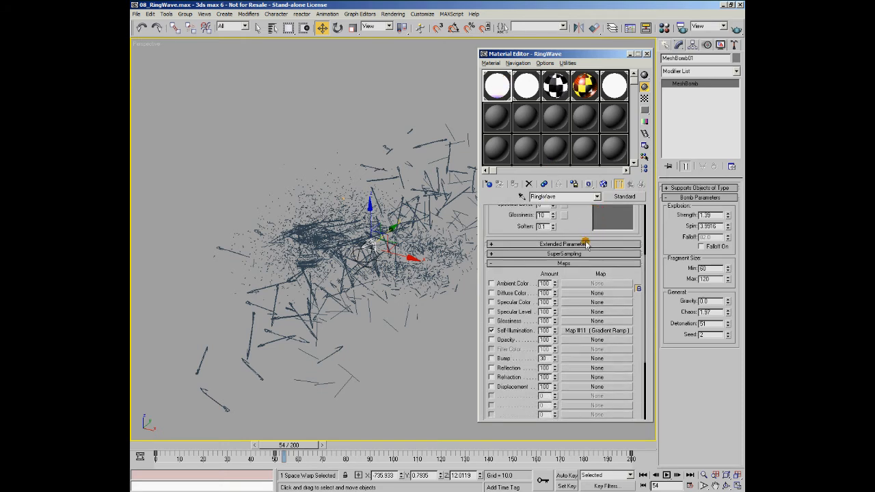
{"action": "left_click", "coordinate": [583, 331]}
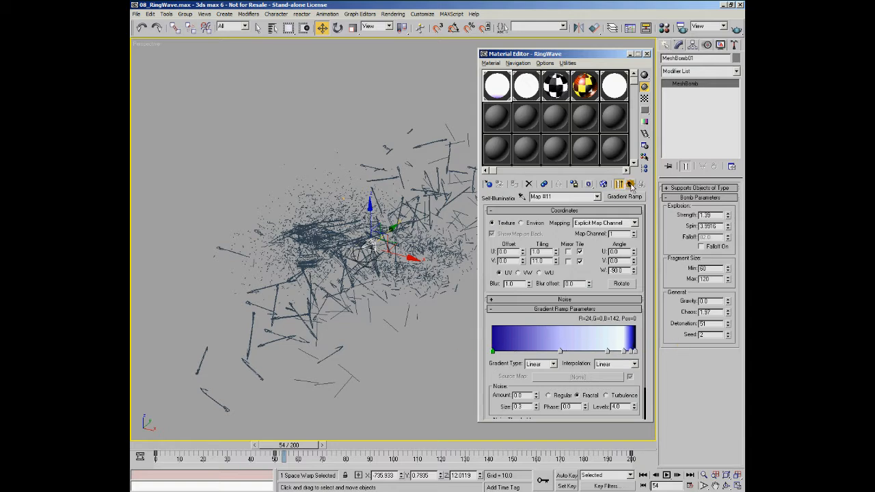
{"action": "left_click", "coordinate": [618, 184]}
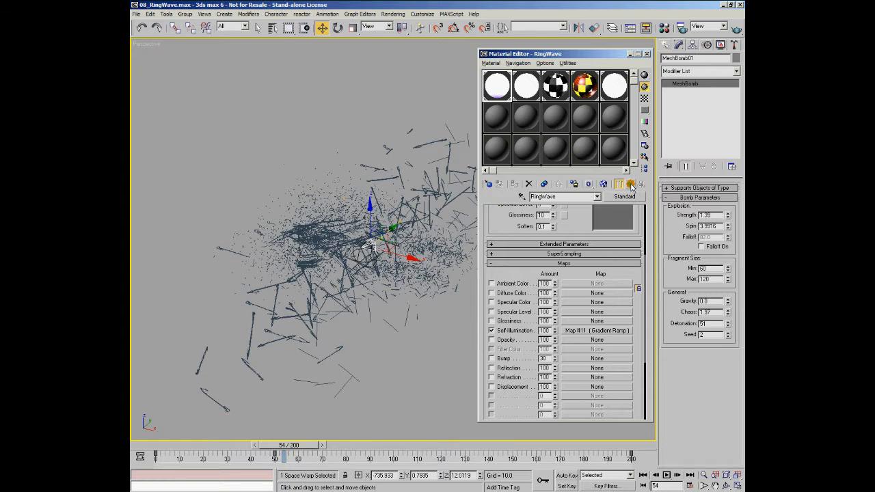
{"action": "left_click", "coordinate": [648, 53]}
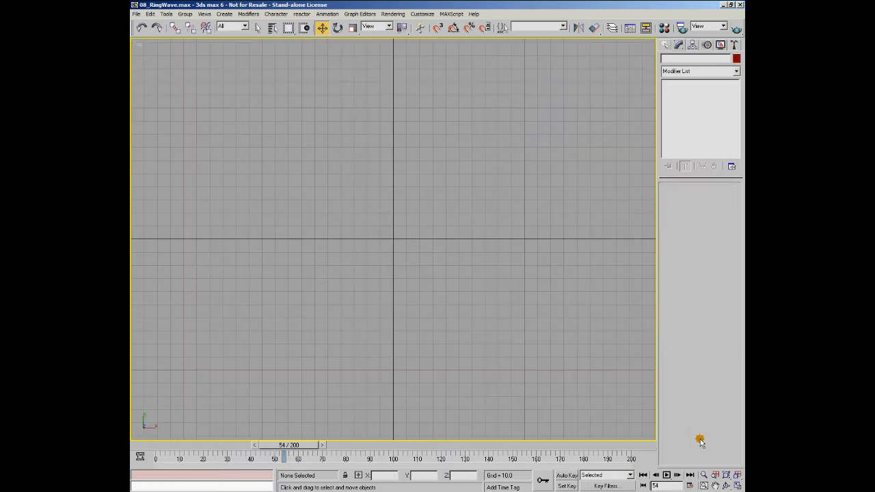
Show the whole scene in the Top view at frame 20 with the grid hidden
{"action": "left_click", "coordinate": [726, 474]}
{"action": "scroll", "coordinate": [388, 285], "scroll_direction": "up", "scroll_amount": 2}
{"action": "middle_click_drag", "start_coordinate": [313, 171], "coordinate": [415, 306]}
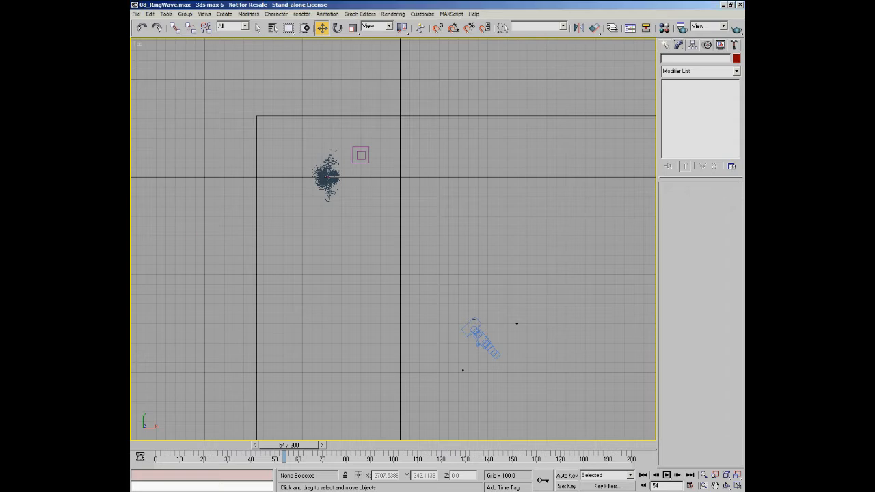
{"action": "middle_click_drag", "start_coordinate": [439, 260], "coordinate": [451, 205]}
{"action": "mouse_move", "coordinate": [184, 457]}
{"action": "left_mouse_down"}
{"action": "mouse_move", "coordinate": [154, 457]}
{"action": "mouse_move", "coordinate": [202, 458]}
{"action": "left_mouse_up"}
{"action": "key", "text": "w"}
{"action": "key", "text": "g"}
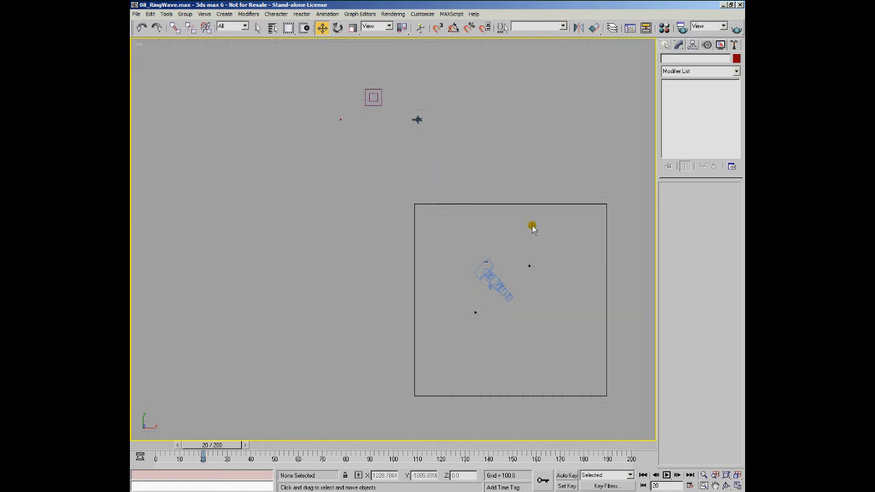
Select the RingWave01 object and turn off its Display as Box property
{"action": "middle_click_drag", "start_coordinate": [533, 228], "coordinate": [484, 226]}
{"action": "left_click", "coordinate": [475, 211]}
{"action": "middle_click_drag", "start_coordinate": [539, 284], "coordinate": [494, 276]}
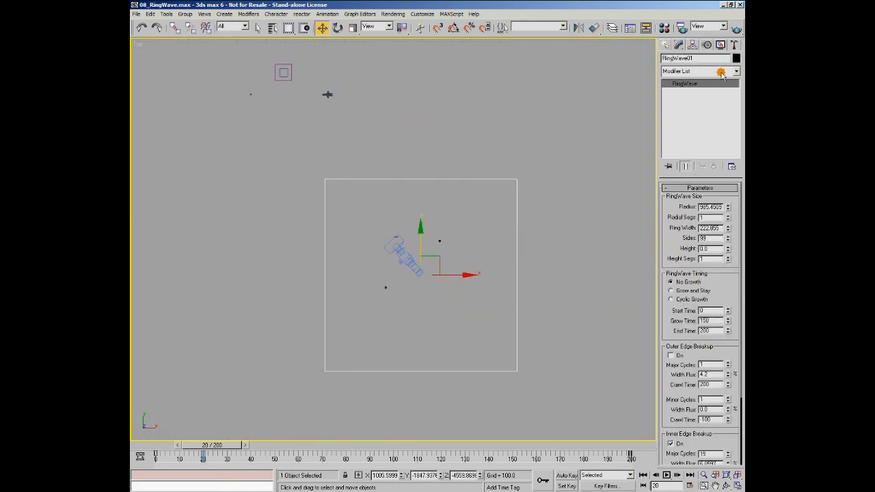
{"action": "left_click", "coordinate": [720, 45]}
{"action": "left_click", "coordinate": [675, 385]}
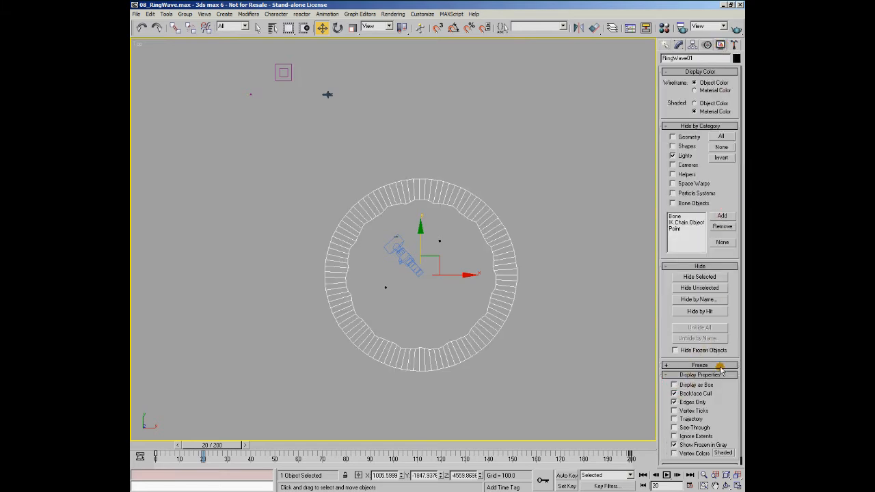
Go to frame 65 and inspect the ring wave edge-on in the Front view
{"action": "left_click_drag", "start_coordinate": [189, 443], "coordinate": [297, 461]}
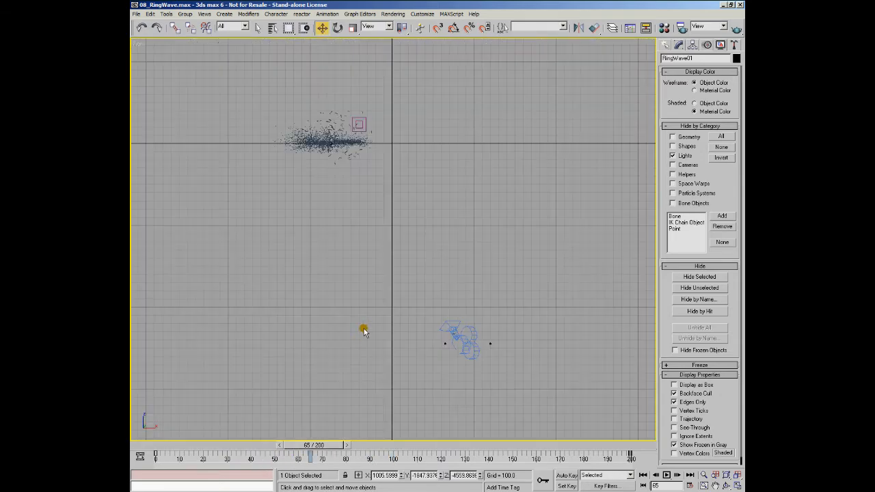
{"action": "middle_click_drag", "start_coordinate": [445, 355], "coordinate": [403, 183]}
{"action": "scroll", "coordinate": [419, 237], "scroll_direction": "down", "scroll_amount": 4}
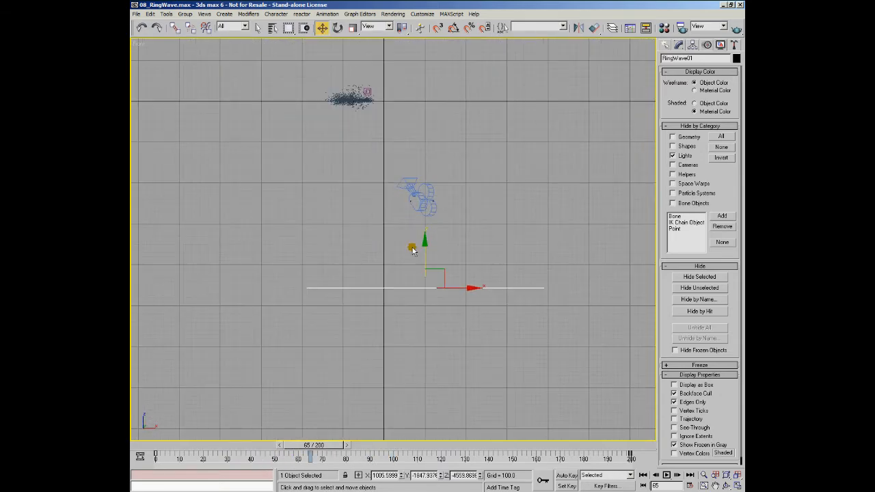
{"action": "scroll", "coordinate": [412, 234], "scroll_direction": "up", "scroll_amount": 2}
{"action": "middle_click_drag", "start_coordinate": [407, 188], "coordinate": [404, 280]}
{"action": "scroll", "coordinate": [424, 282], "scroll_direction": "up", "scroll_amount": 4}
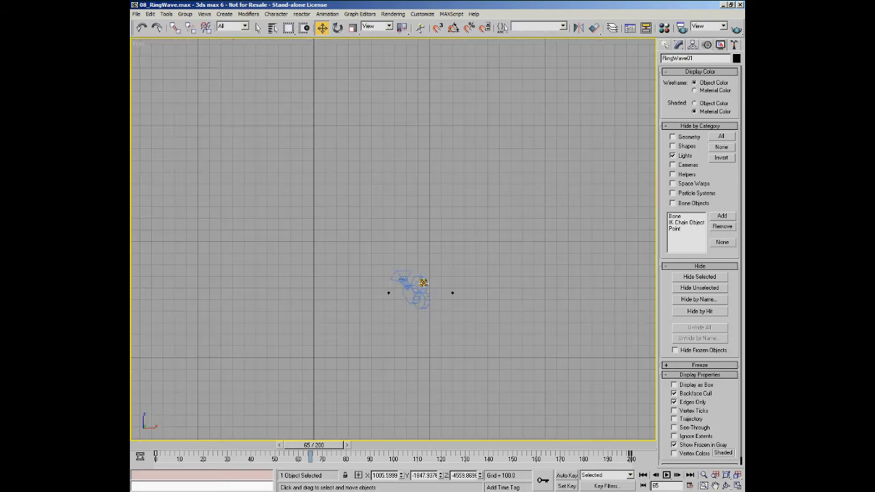
Return to the Top view and examine the ring wave's extent relative to the explosion debris and the camera
{"action": "key", "text": "t"}
{"action": "left_click", "coordinate": [370, 312]}
{"action": "left_click", "coordinate": [359, 64]}
{"action": "scroll", "coordinate": [332, 147], "scroll_direction": "down", "scroll_amount": 3}
{"action": "scroll", "coordinate": [354, 175], "scroll_direction": "up", "scroll_amount": 4}
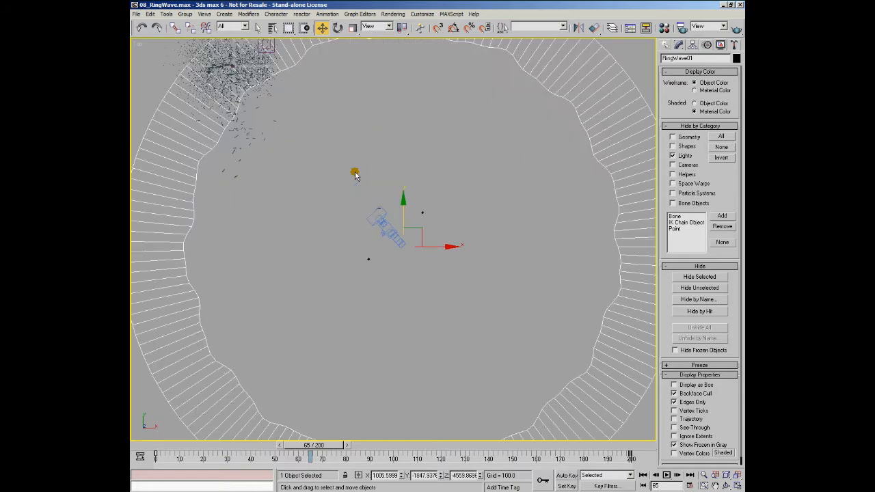
{"action": "scroll", "coordinate": [355, 175], "scroll_direction": "down", "scroll_amount": 2}
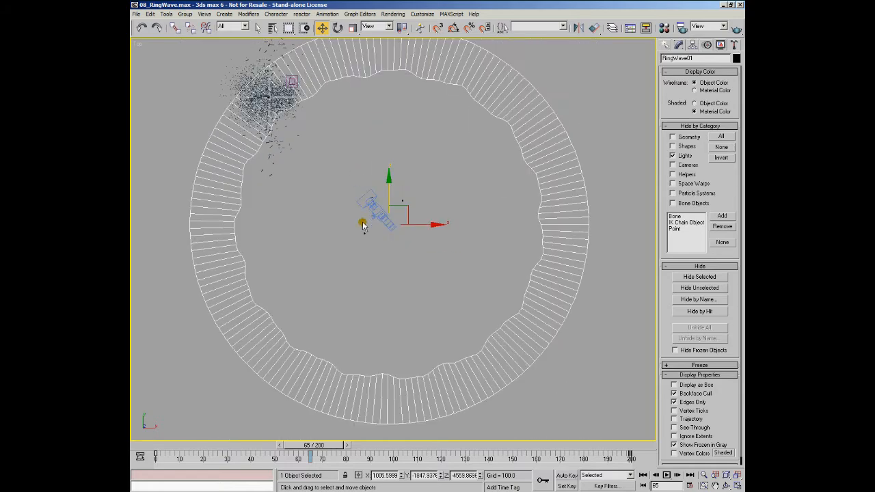
{"action": "scroll", "coordinate": [385, 267], "scroll_direction": "down", "scroll_amount": 2}
{"action": "scroll", "coordinate": [392, 280], "scroll_direction": "up", "scroll_amount": 4}
{"action": "scroll", "coordinate": [394, 283], "scroll_direction": "down", "scroll_amount": 5}
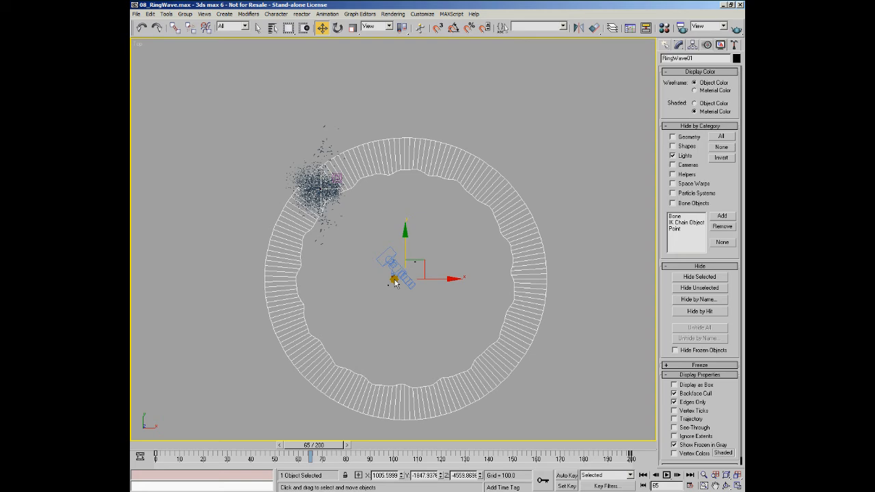
{"action": "scroll", "coordinate": [384, 306], "scroll_direction": "up", "scroll_amount": 6}
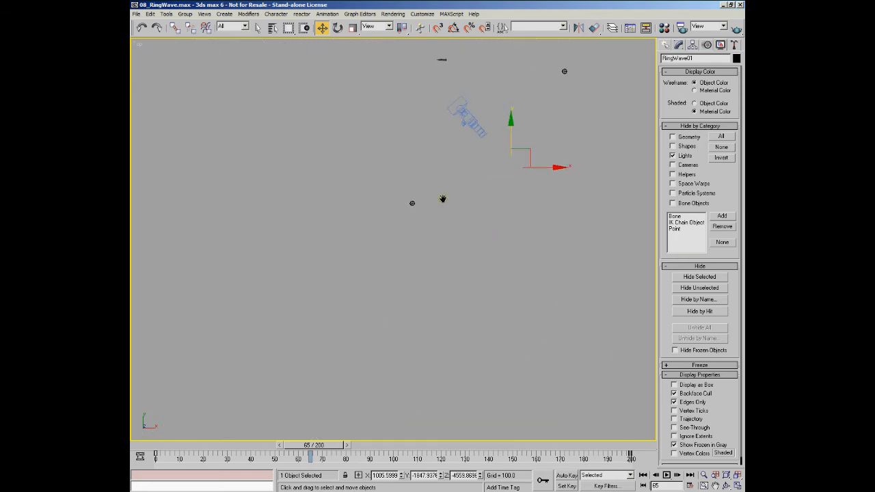
Locate the two launch points on either side of the camera object and select each in turn
{"action": "left_click", "coordinate": [306, 300]}
{"action": "scroll", "coordinate": [447, 139], "scroll_direction": "down", "scroll_amount": 2}
{"action": "middle_click_drag", "start_coordinate": [466, 107], "coordinate": [384, 304]}
{"action": "scroll", "coordinate": [355, 240], "scroll_direction": "up", "scroll_amount": 1}
{"action": "scroll", "coordinate": [343, 284], "scroll_direction": "down", "scroll_amount": 2}
{"action": "middle_click_drag", "start_coordinate": [343, 284], "coordinate": [372, 171]}
{"action": "left_click", "coordinate": [527, 152]}
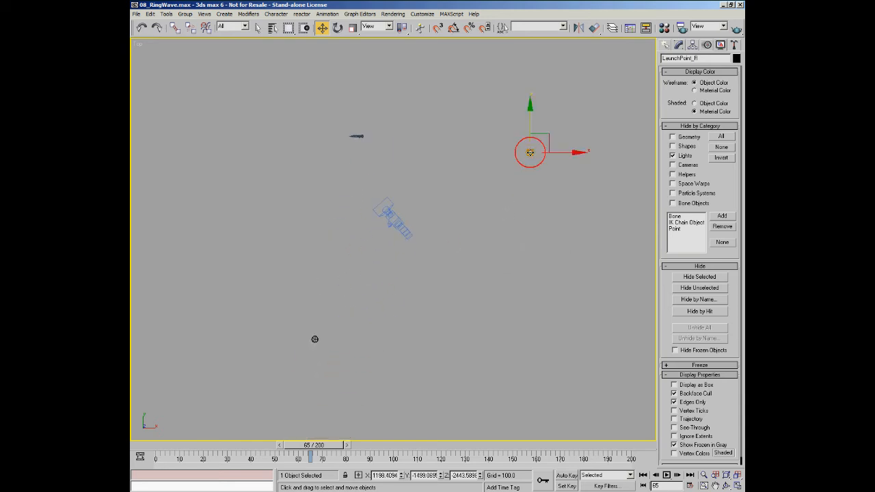
{"action": "left_click", "coordinate": [314, 339]}
{"action": "left_click", "coordinate": [530, 151]}
{"action": "left_click", "coordinate": [315, 341]}
Select the Space_Torpedo object and show it close up in the Top view
{"action": "middle_click_drag", "start_coordinate": [351, 174], "coordinate": [385, 273]}
{"action": "scroll", "coordinate": [385, 274], "scroll_direction": "up", "scroll_amount": 4}
{"action": "left_click", "coordinate": [391, 224]}
{"action": "scroll", "coordinate": [390, 248], "scroll_direction": "up", "scroll_amount": 5}
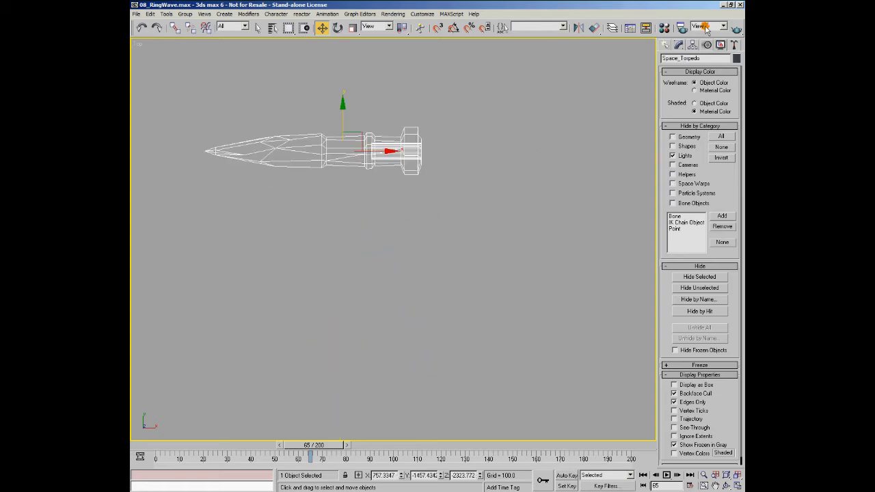
Check the render and viewport on/off state of the Space_Torpedo's Optimize modifier, and deselect the torpedo
{"action": "left_click", "coordinate": [682, 46]}
{"action": "right_click", "coordinate": [692, 84]}
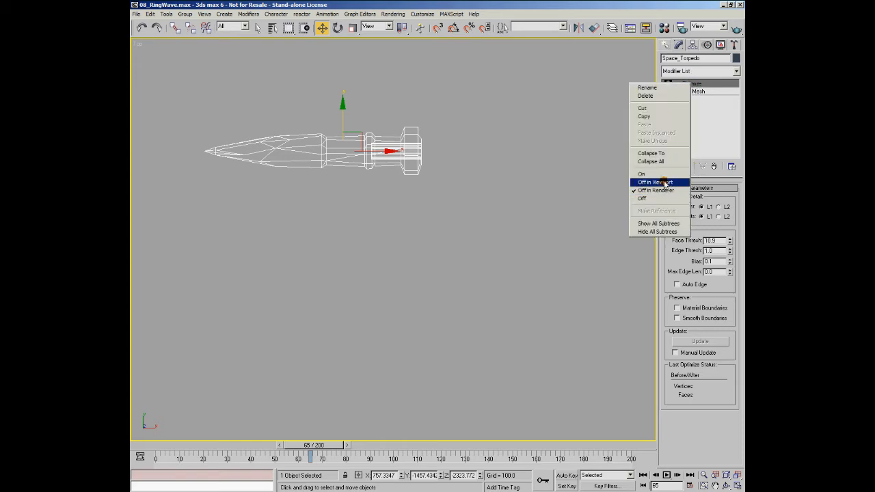
{"action": "left_click", "coordinate": [482, 112]}
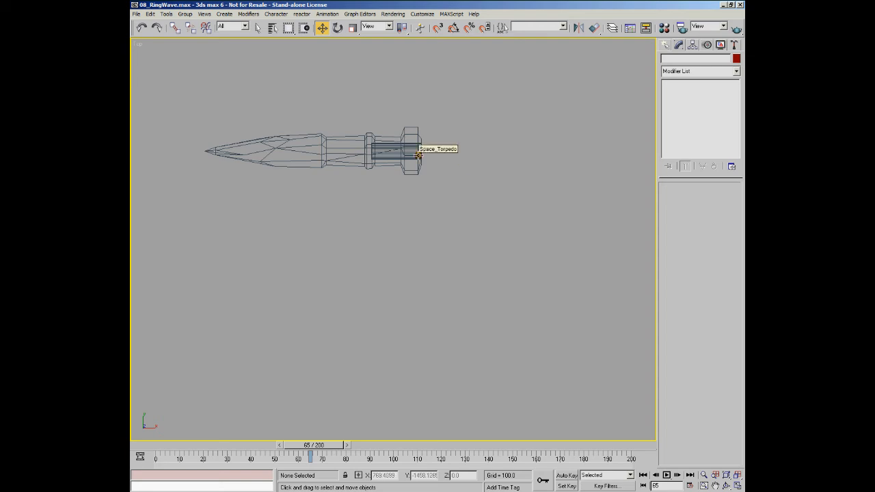
Display the scene through the Camera01 view and return the animation to frame 0
{"action": "scroll", "coordinate": [419, 164], "scroll_direction": "down", "scroll_amount": 6}
{"action": "middle_click_drag", "start_coordinate": [428, 244], "coordinate": [420, 211]}
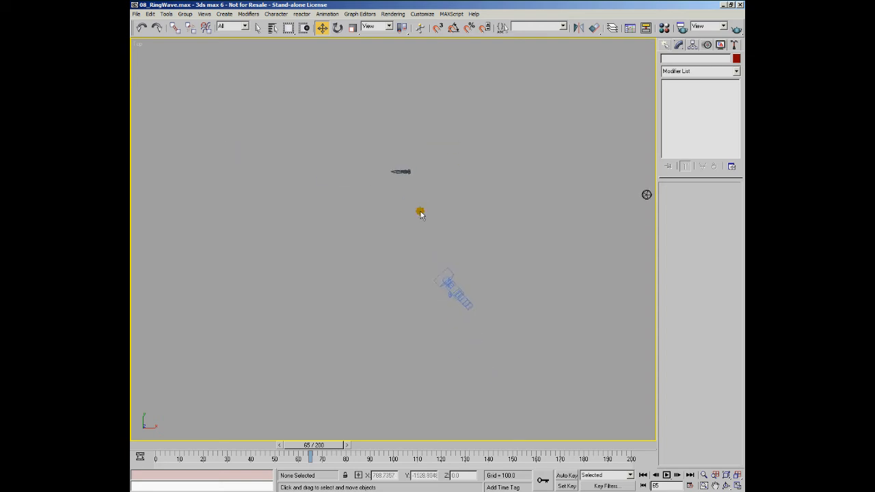
{"action": "key", "text": "c"}
{"action": "left_click_drag", "start_coordinate": [319, 454], "coordinate": [156, 463]}
{"action": "key", "text": "w"}
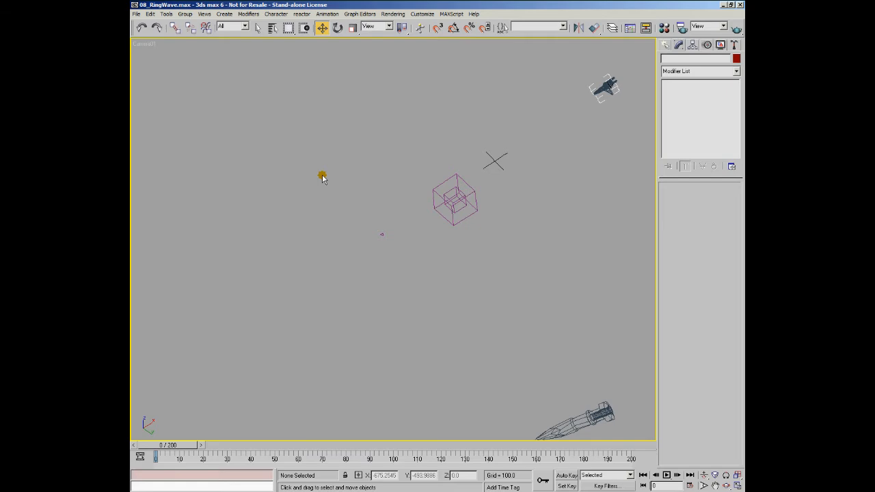
Open Particle View and examine the event layout of the flow, including the RingWave, Setup Seeds and Ringwave_Phosphors events
{"action": "key", "text": "6"}
{"action": "middle_click_drag", "start_coordinate": [339, 209], "coordinate": [222, 207]}
{"action": "mouse_move", "coordinate": [307, 197]}
{"action": "middle_mouse_down"}
{"action": "mouse_move", "coordinate": [191, 198]}
{"action": "mouse_move", "coordinate": [211, 178]}
{"action": "middle_mouse_up"}
{"action": "middle_click_drag", "start_coordinate": [250, 267], "coordinate": [345, 192]}
{"action": "middle_click_drag", "start_coordinate": [281, 296], "coordinate": [327, 216]}
{"action": "middle_click_drag", "start_coordinate": [324, 261], "coordinate": [225, 232]}
{"action": "middle_click_drag", "start_coordinate": [298, 223], "coordinate": [184, 229]}
{"action": "middle_click_drag", "start_coordinate": [305, 189], "coordinate": [273, 323]}
{"action": "middle_click_drag", "start_coordinate": [250, 307], "coordinate": [319, 312]}
{"action": "middle_click_drag", "start_coordinate": [236, 335], "coordinate": [298, 299]}
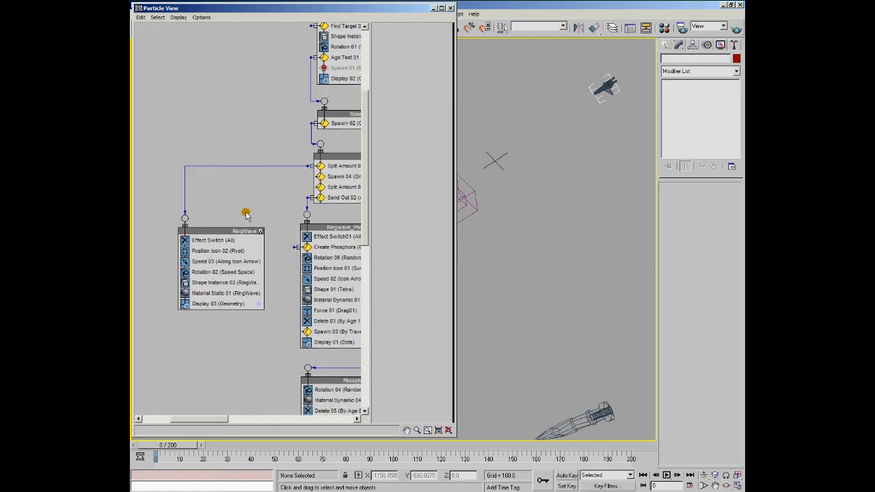
{"action": "middle_click_drag", "start_coordinate": [337, 309], "coordinate": [262, 199]}
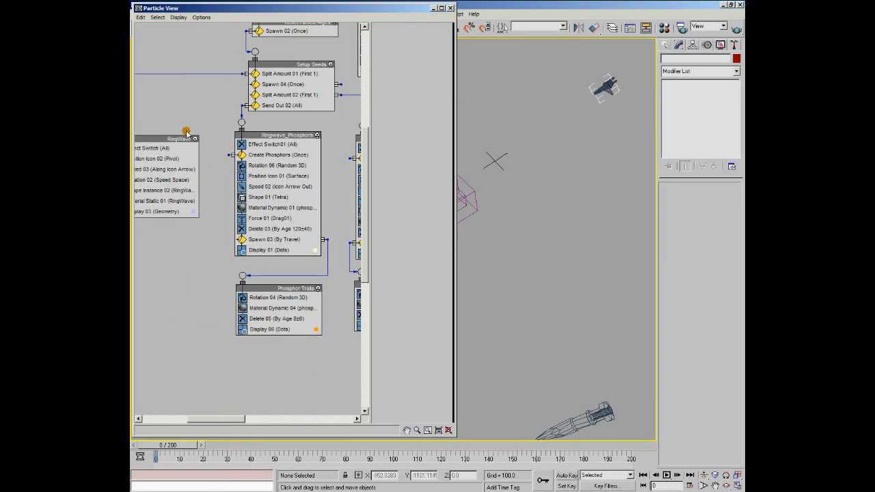
Move the Ringwave_Phosphors and Phosphor Trails events together farther below Setup Seeds, and finish with nothing selected
{"action": "left_click_drag", "start_coordinate": [305, 358], "coordinate": [280, 192]}
{"action": "left_click", "coordinate": [316, 140]}
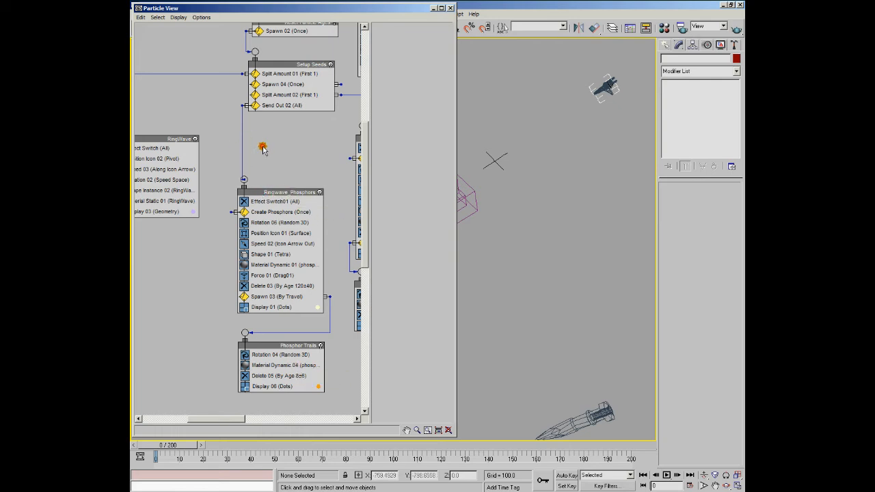
{"action": "left_click_drag", "start_coordinate": [285, 145], "coordinate": [318, 423]}
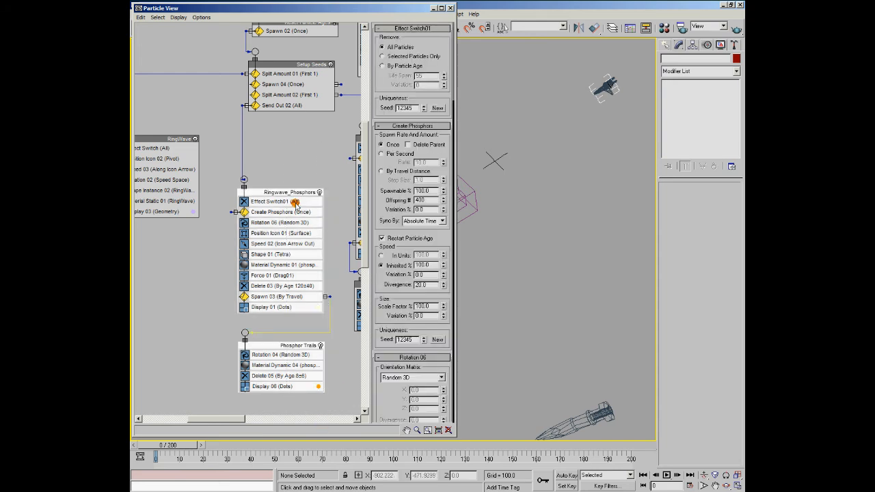
{"action": "left_click", "coordinate": [347, 207]}
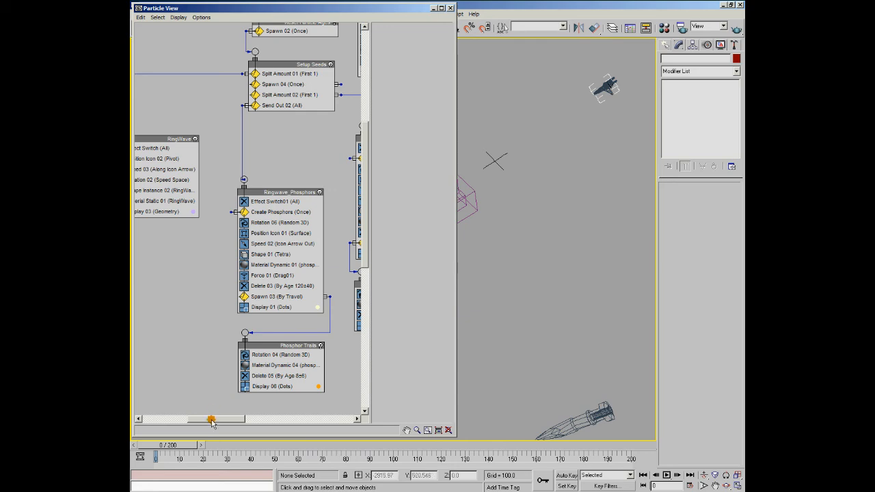
Select the Ballwave_Phosphors and Ballwave Trails events together and shift them slightly down and away from Setup Seeds
{"action": "left_click_drag", "start_coordinate": [218, 422], "coordinate": [256, 424]}
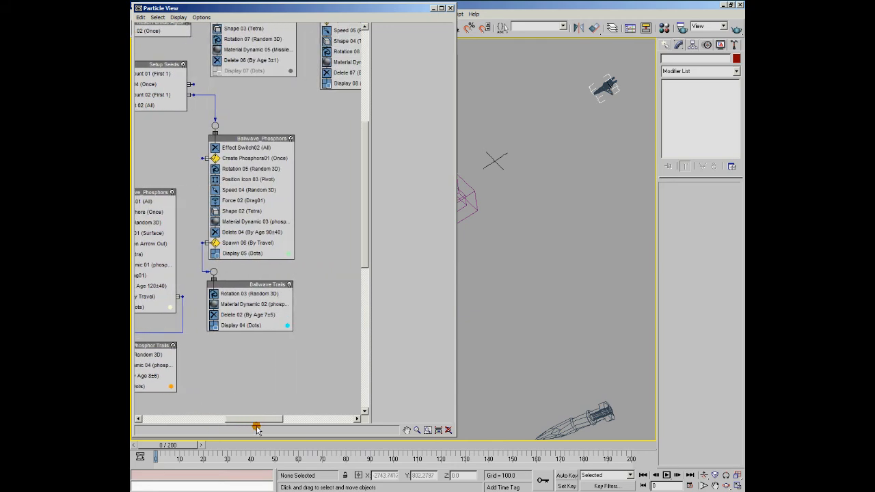
{"action": "left_click_drag", "start_coordinate": [258, 109], "coordinate": [291, 326]}
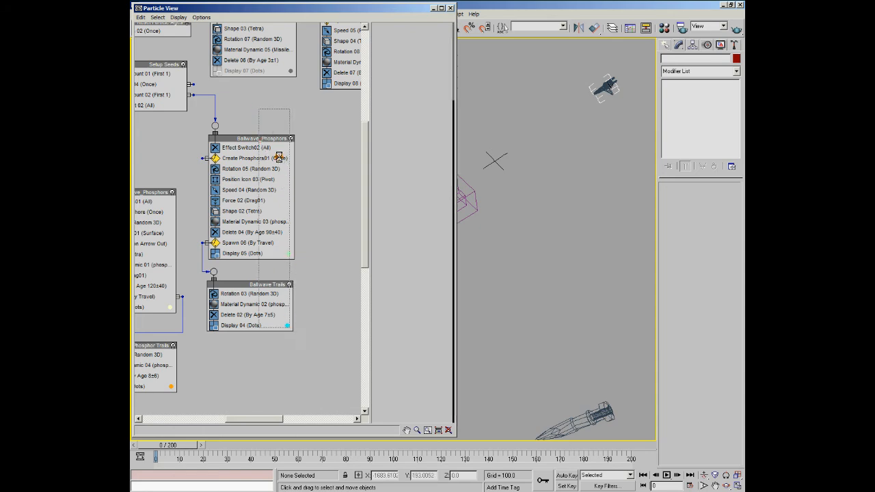
{"action": "left_click_drag", "start_coordinate": [272, 139], "coordinate": [302, 154]}
Narrow the Particle View window to expose more of the camera viewport beside the missile launch and tracking events
{"action": "left_click_drag", "start_coordinate": [275, 420], "coordinate": [209, 420]}
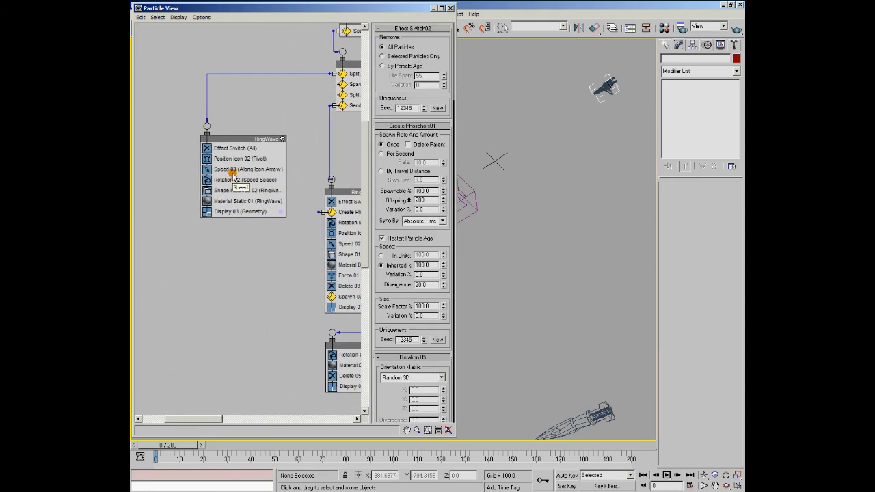
{"action": "left_click_drag", "start_coordinate": [362, 262], "coordinate": [367, 216]}
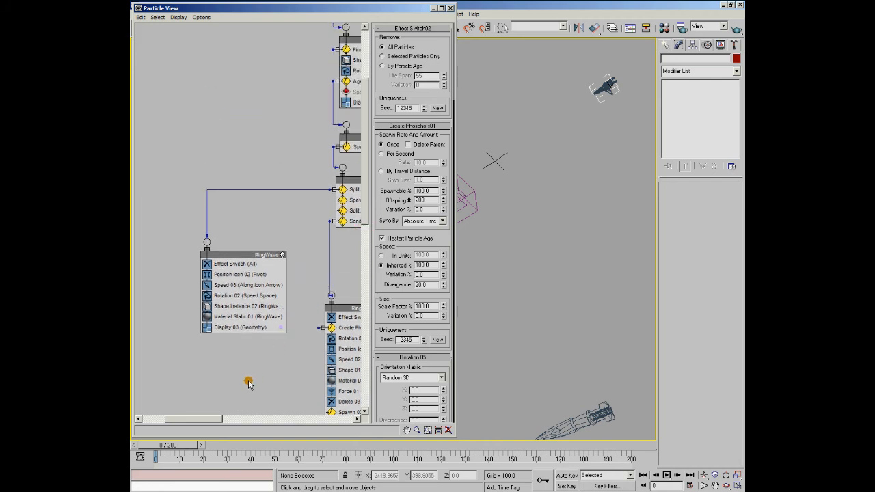
{"action": "left_click_drag", "start_coordinate": [210, 421], "coordinate": [251, 420]}
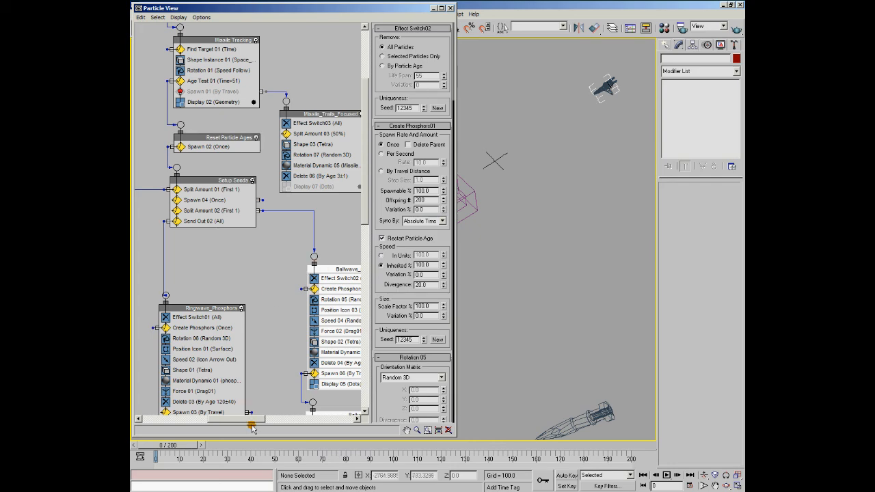
{"action": "left_click_drag", "start_coordinate": [250, 422], "coordinate": [227, 419]}
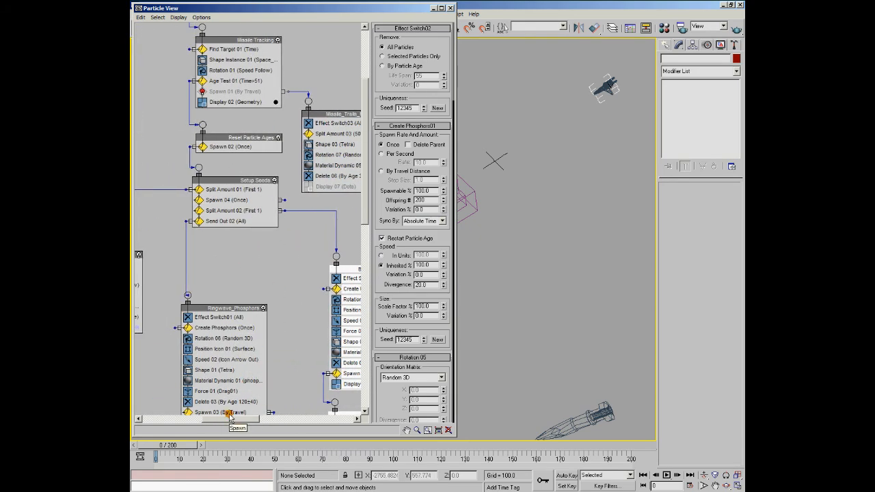
{"action": "left_click_drag", "start_coordinate": [366, 220], "coordinate": [374, 159]}
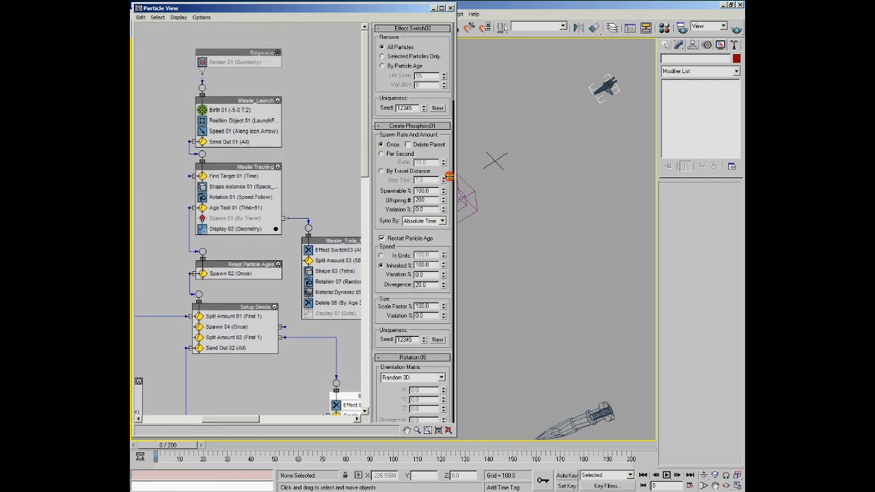
{"action": "left_click_drag", "start_coordinate": [418, 180], "coordinate": [376, 184]}
{"action": "left_click_drag", "start_coordinate": [154, 225], "coordinate": [133, 226]}
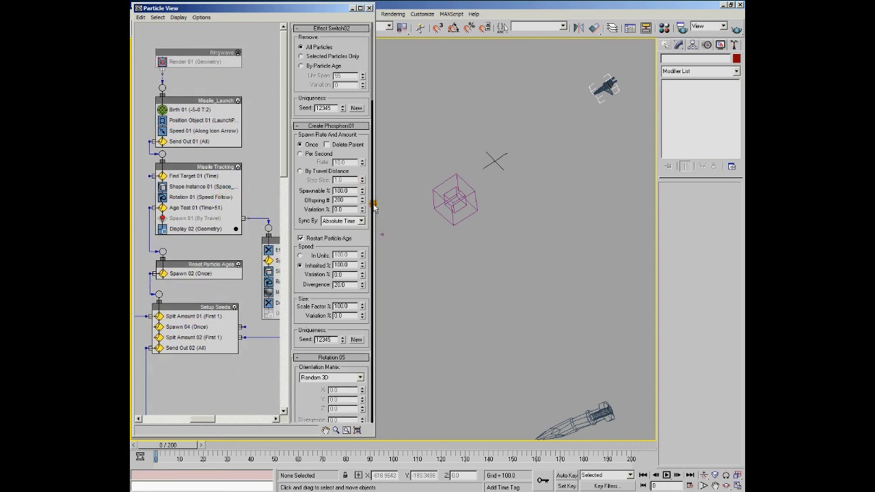
{"action": "left_click_drag", "start_coordinate": [369, 204], "coordinate": [362, 204]}
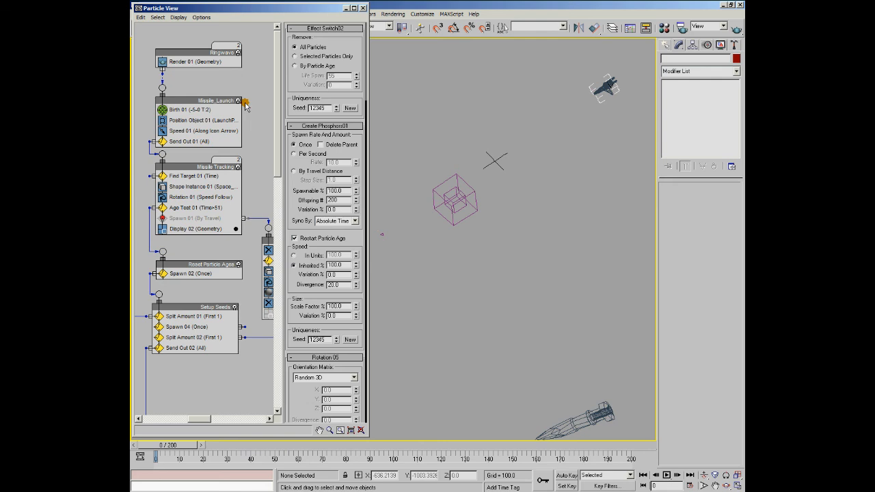
Show the emission settings of the Birth 01 operator in the Missile_Launch event
{"action": "left_click", "coordinate": [179, 109]}
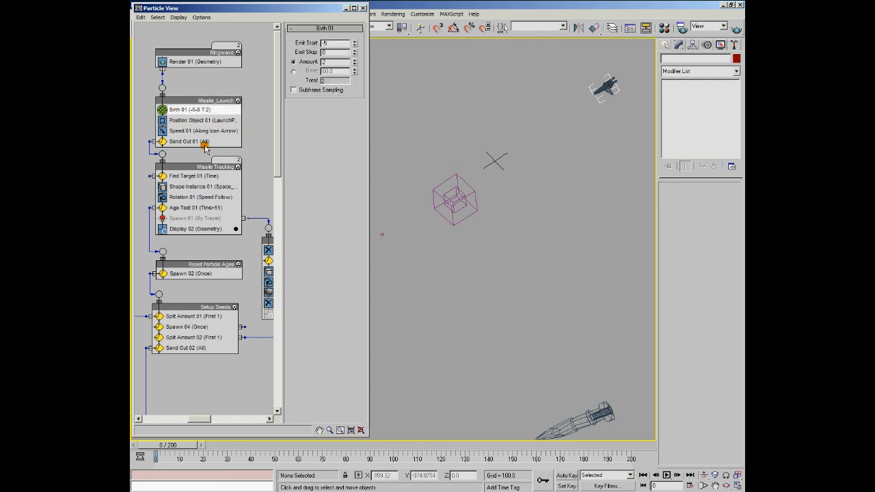